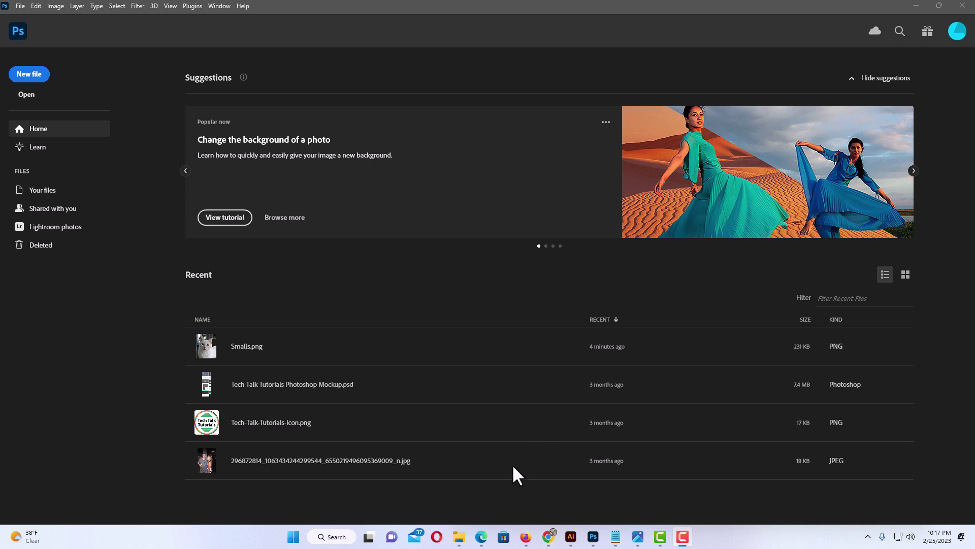
Open Smalls.png from the pics folder in Photoshop by dragging it in from File Explorer
left_click(459, 536)
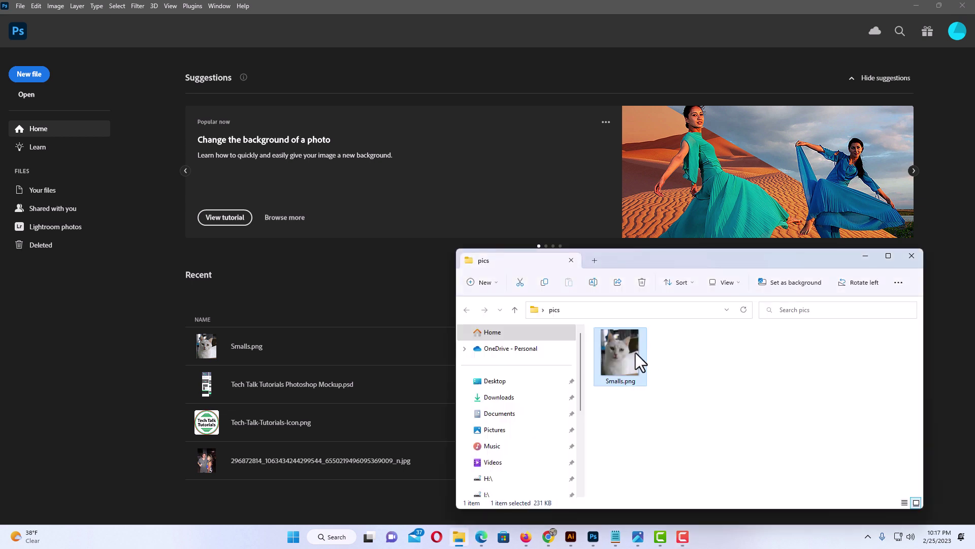
left_click_drag(634, 352, 360, 288)
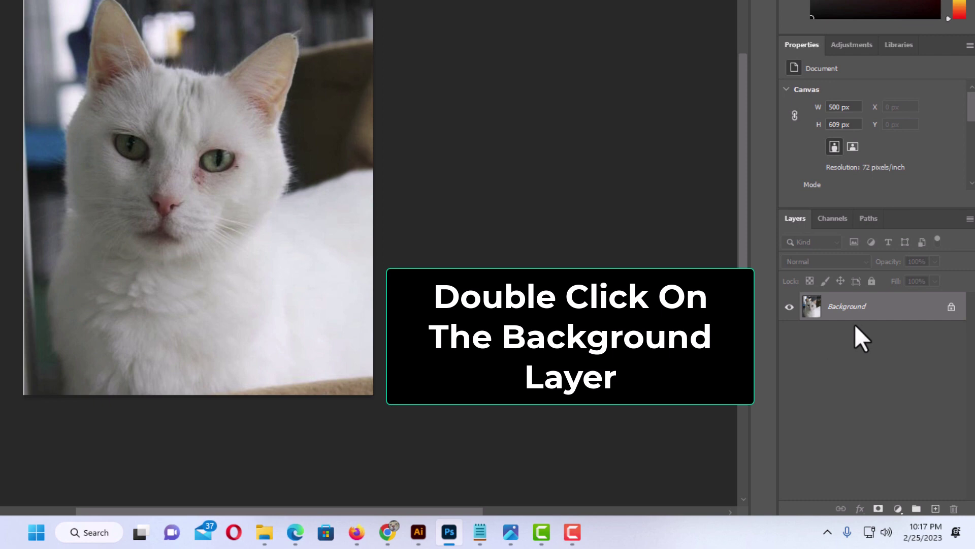
Convert the locked Background into an editable layer named Layer 0
double_click(862, 307)
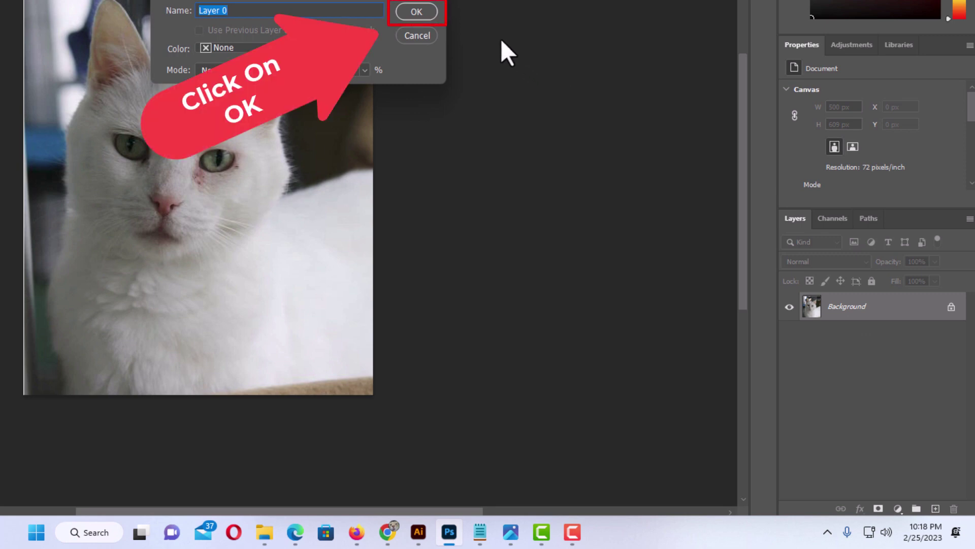
left_click(427, 14)
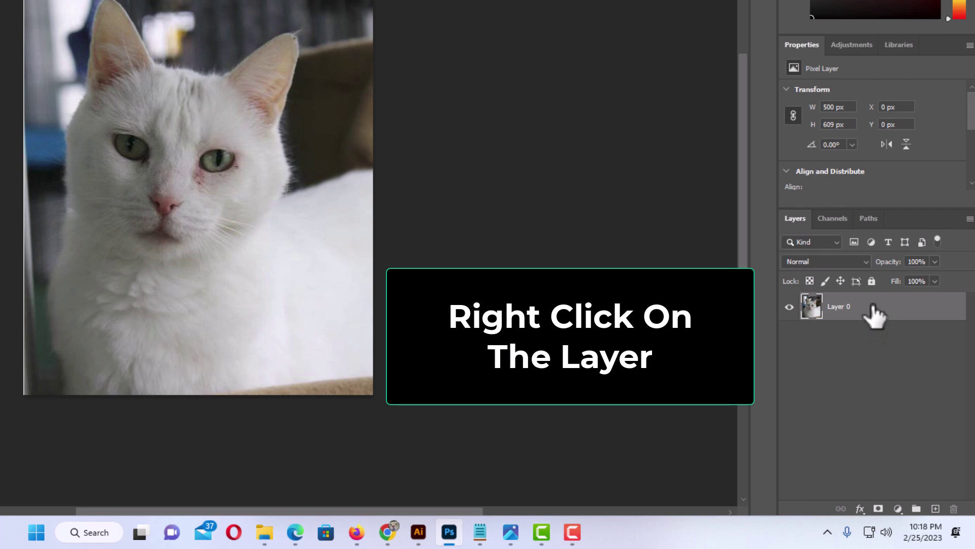
Duplicate Layer 0 to create Layer 0 copy above it
right_click(873, 308)
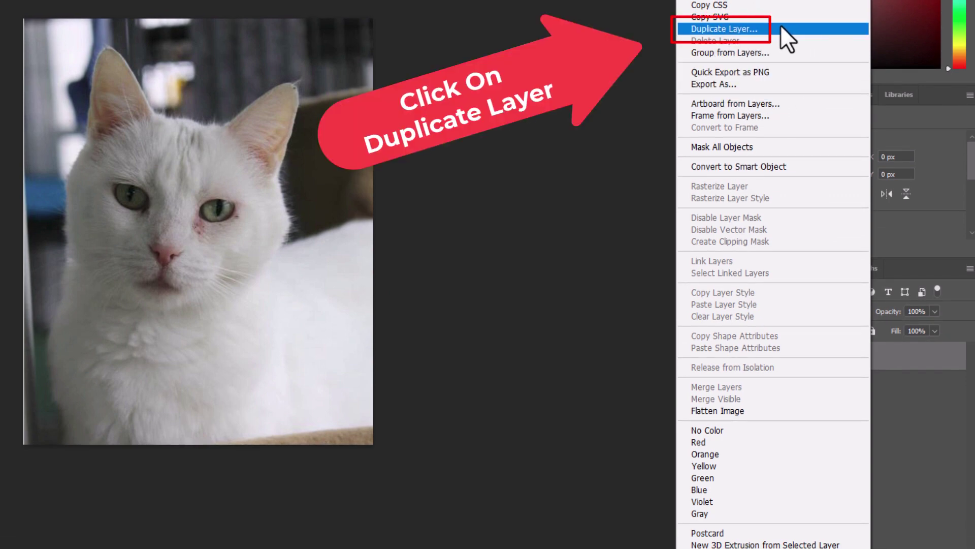
left_click(775, 29)
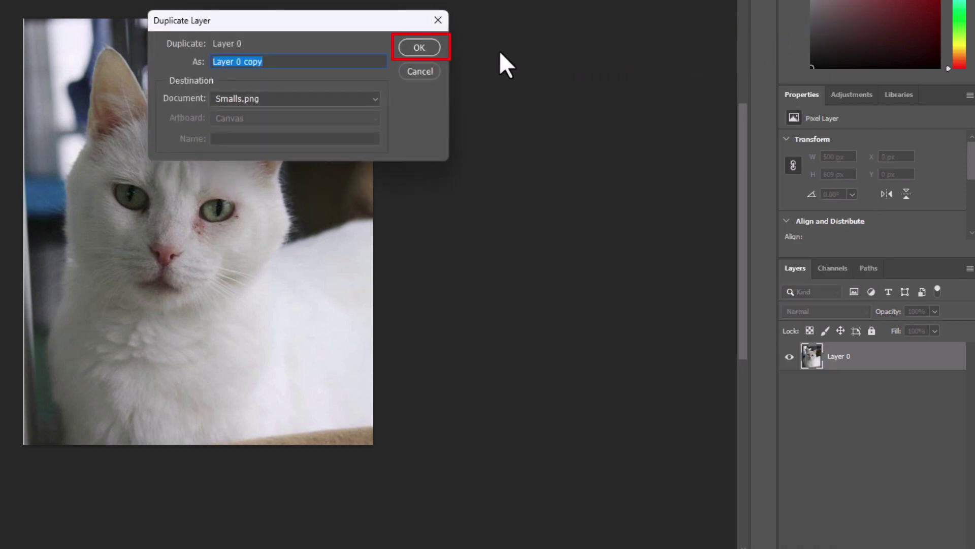
left_click(437, 48)
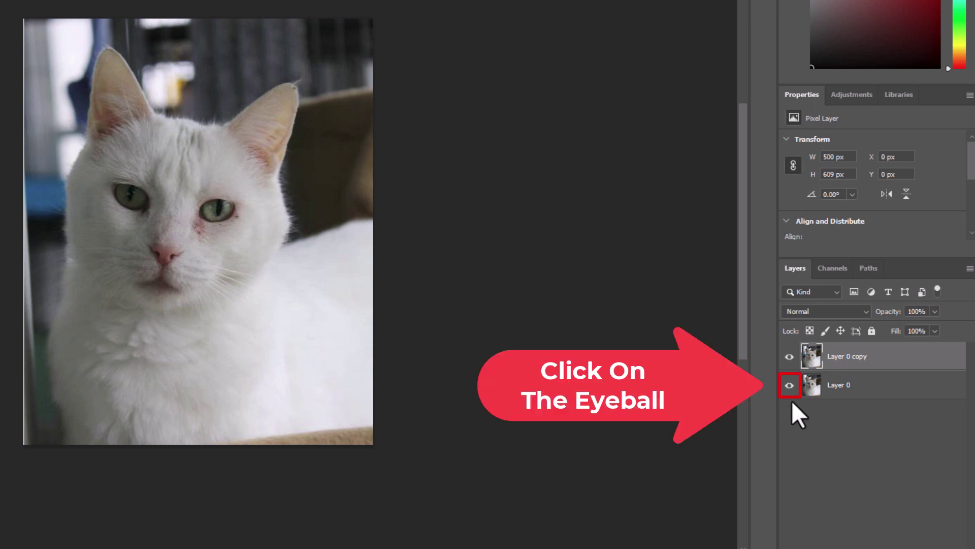
Hide Layer 0 using its eye icon so only Layer 0 copy shows
left_click(793, 385)
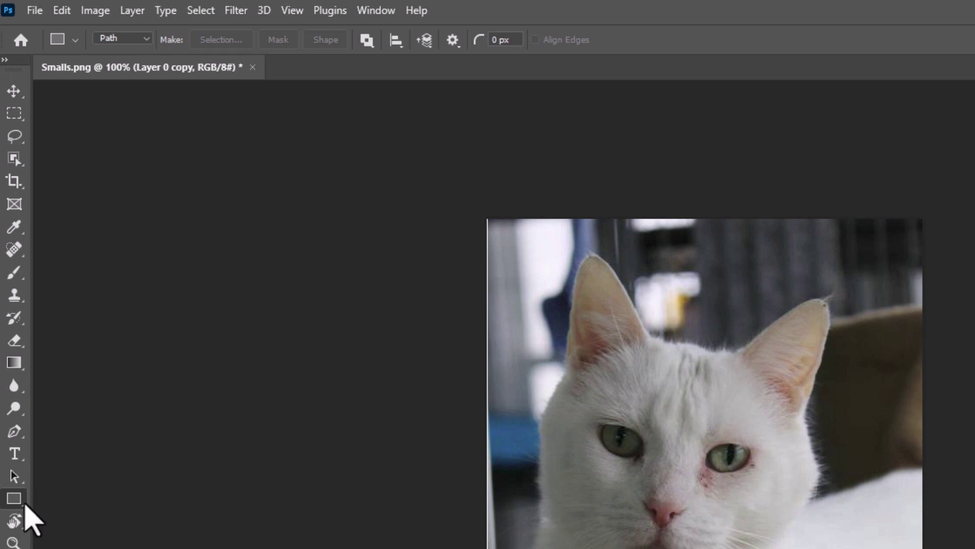
Switch from the Rectangle Tool to the Ellipse Tool and set its mode to Path
right_click(24, 502)
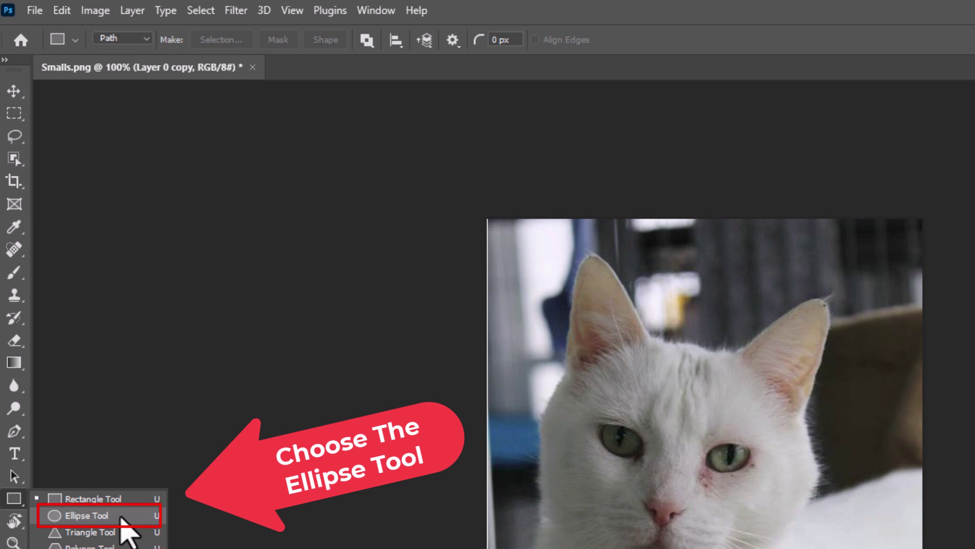
left_click(121, 516)
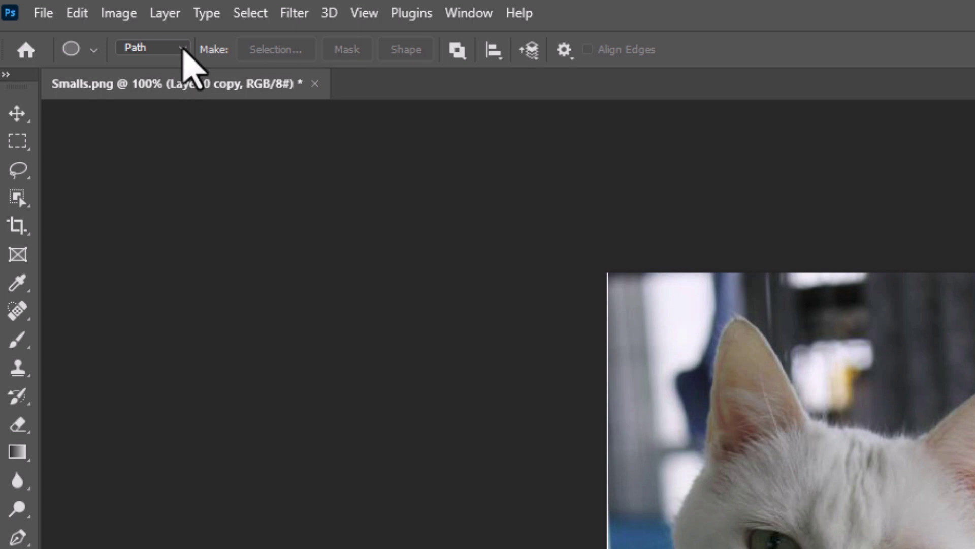
left_click(182, 48)
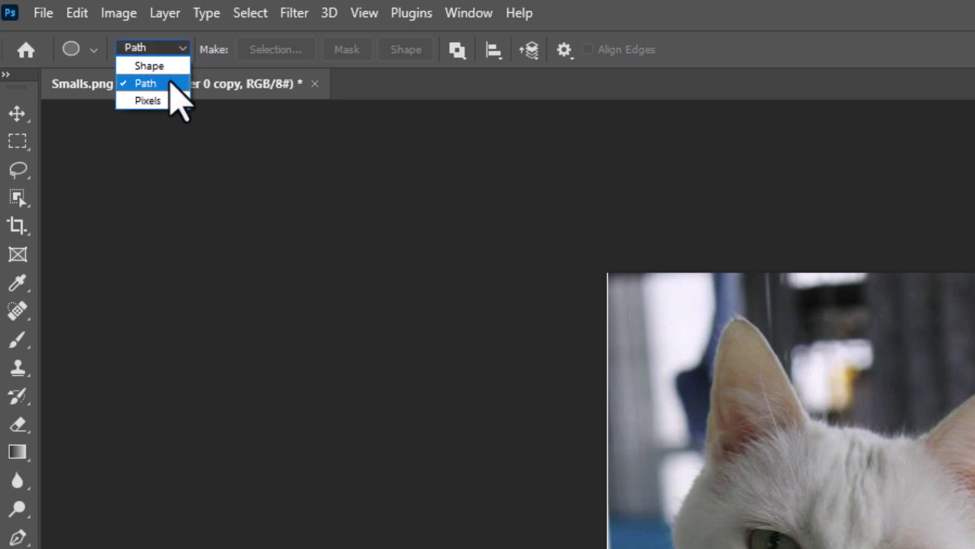
left_click(171, 82)
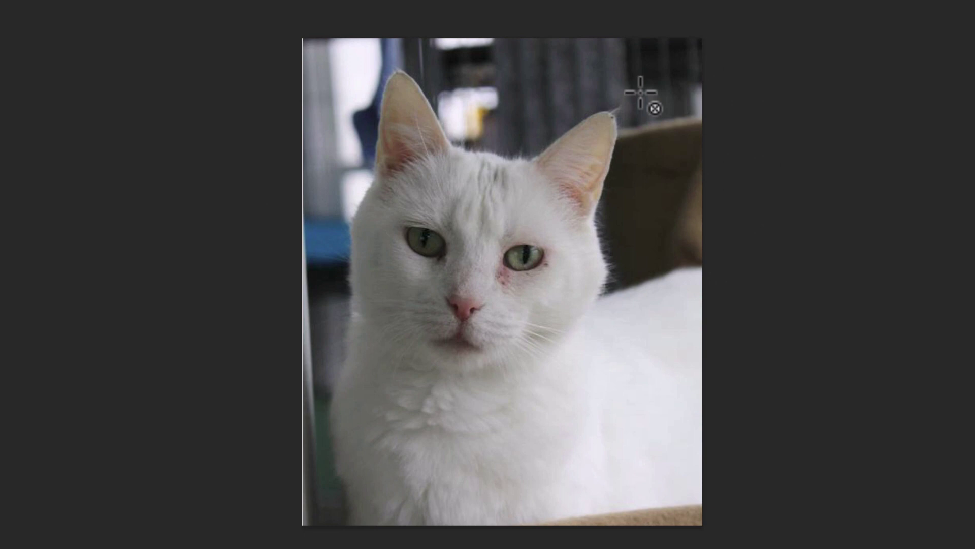
Draw a circle path over the cat's head, reposition it, and enlarge it to about 466 px
left_click_drag(640, 92, 295, 428)
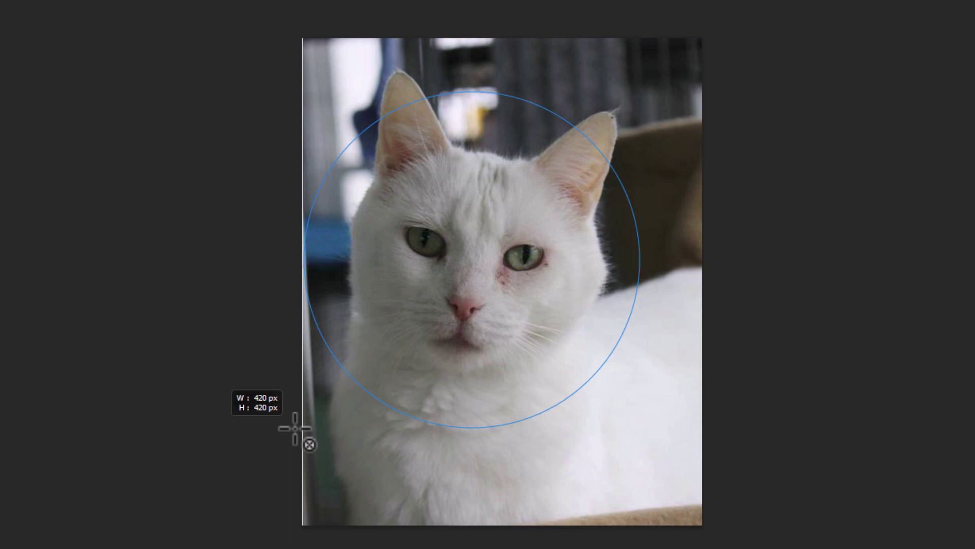
left_click_drag(294, 428, 295, 428)
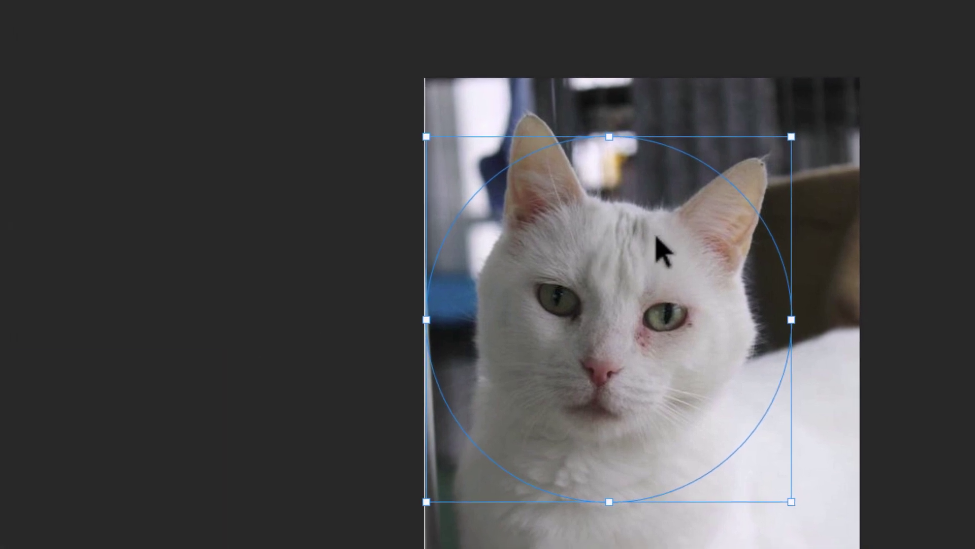
key("a")
left_click_drag(607, 152, 620, 112)
key("v")
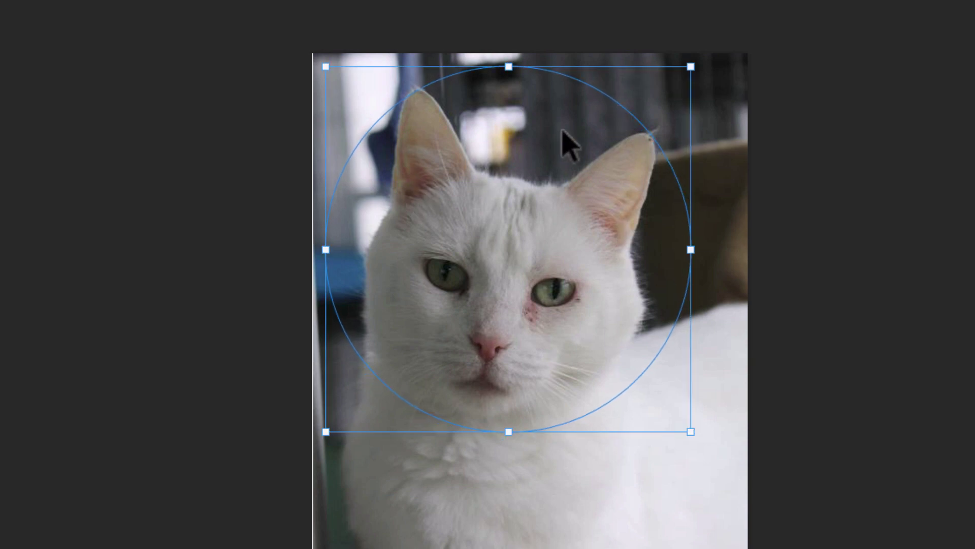
left_click_drag(695, 68, 718, 65)
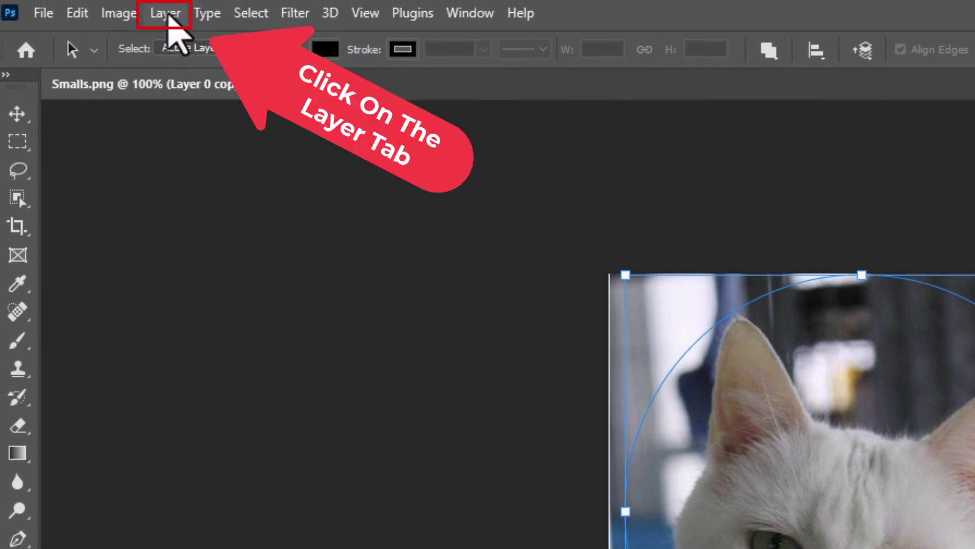
Add a vector mask from the current circle path to Layer 0 copy
left_click(167, 15)
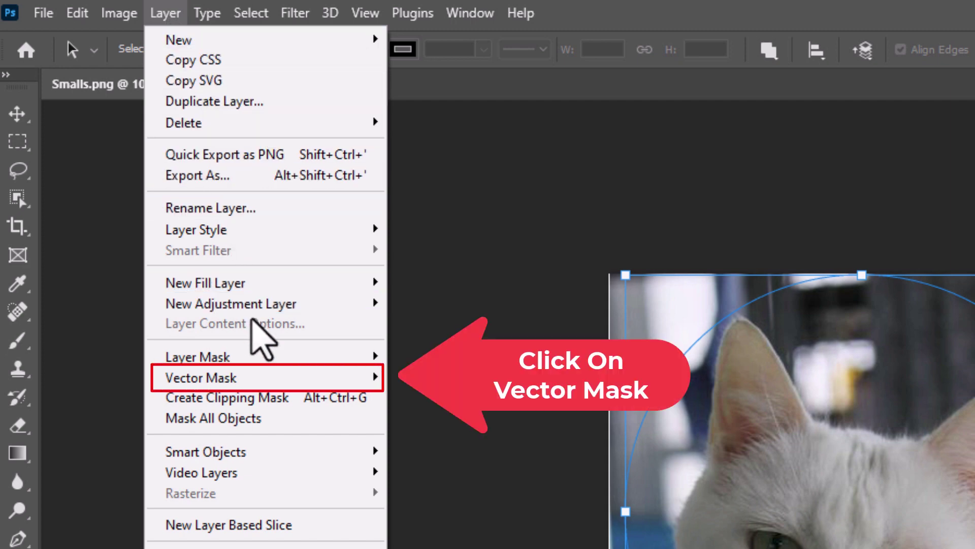
left_click(267, 376)
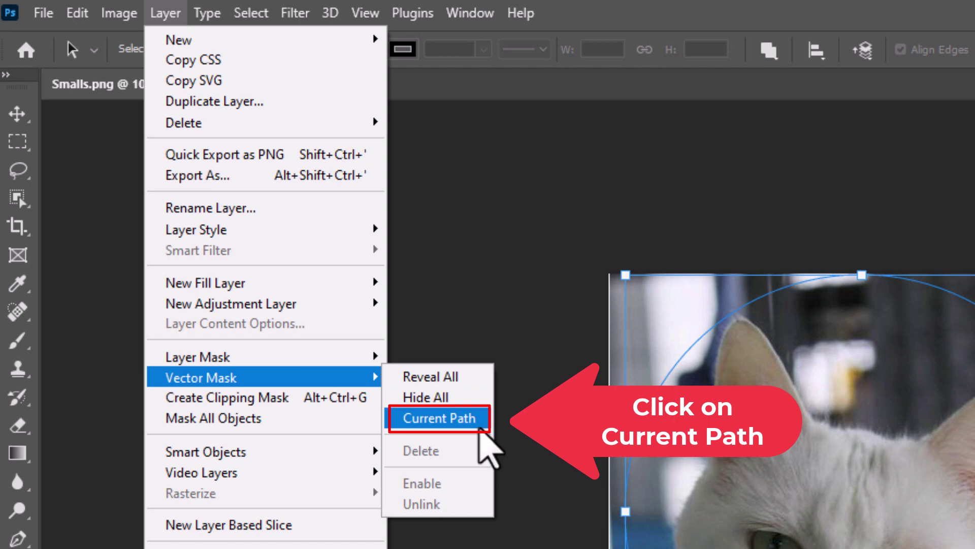
left_click(481, 429)
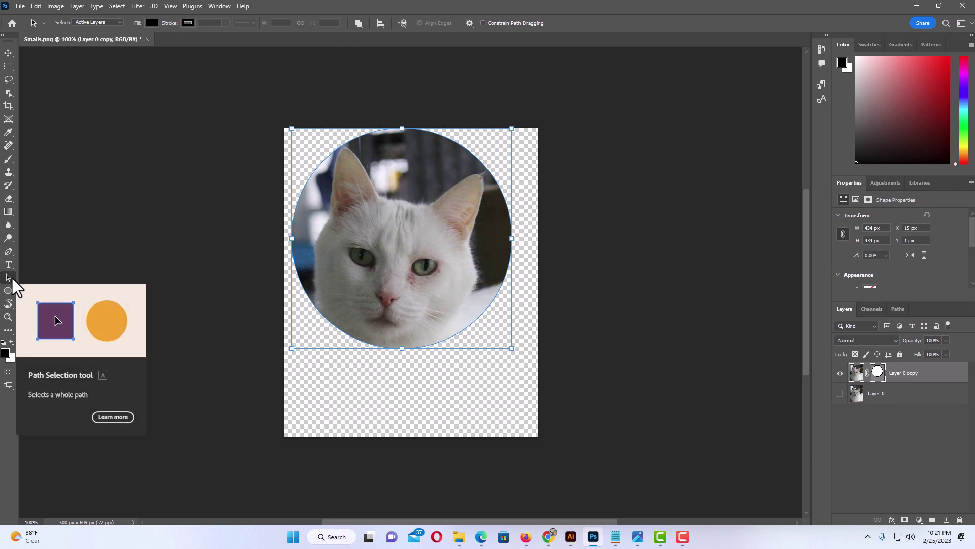
Drag the circular mask path to X 16 px, Y 12 px and select it
mouse_move(428, 199)
left_mouse_down()
mouse_move(420, 232)
mouse_move(412, 227)
mouse_move(431, 221)
mouse_move(420, 215)
left_mouse_up()
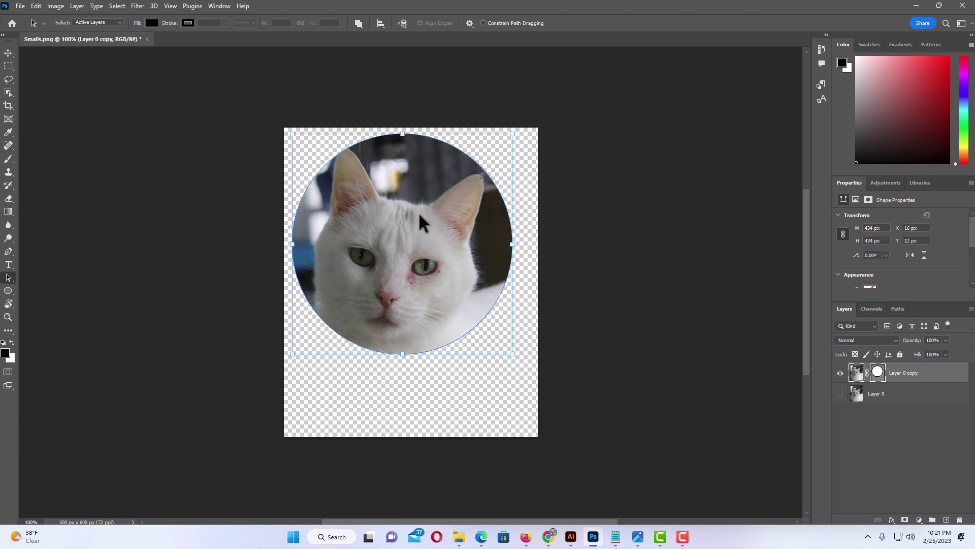
left_click(416, 212)
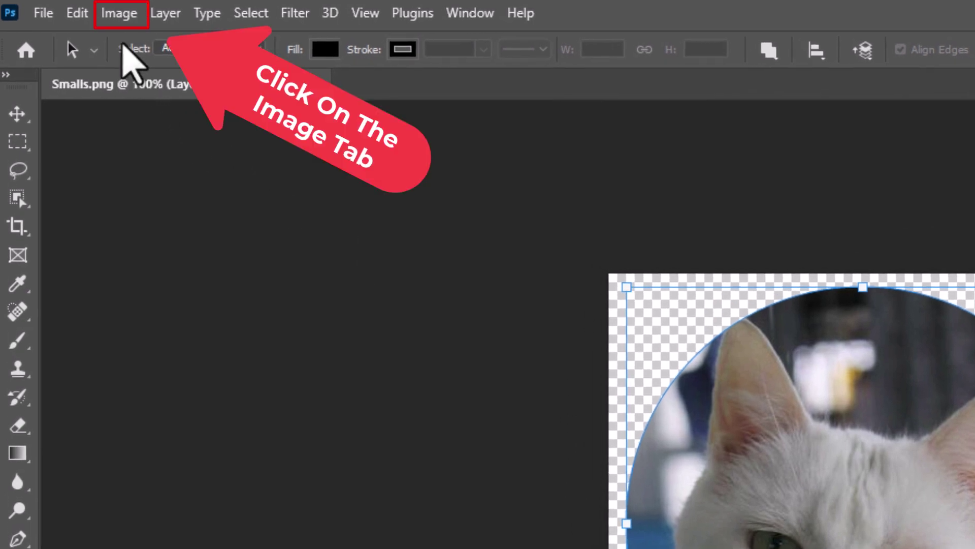
Trim the canvas on all four sides based on Top Left Pixel Color
left_click(118, 20)
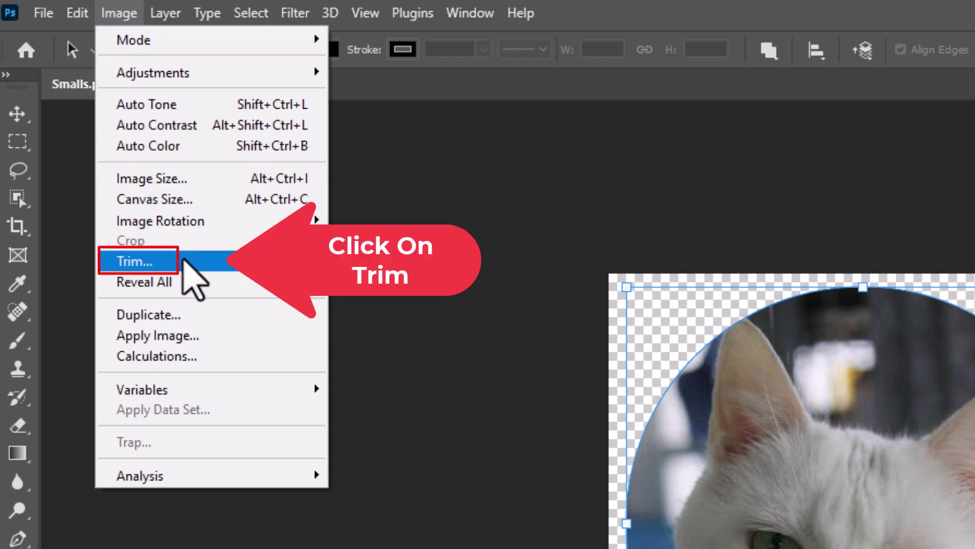
left_click(183, 261)
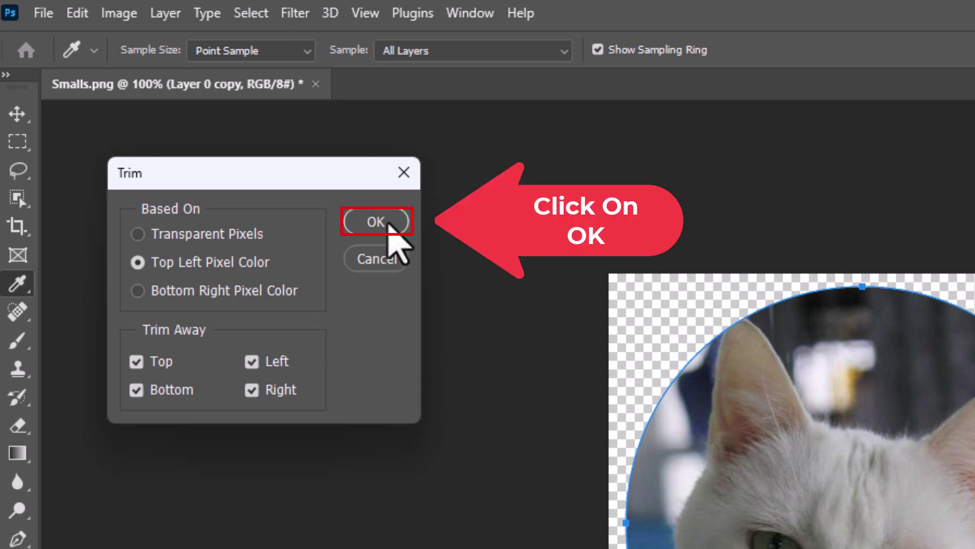
left_click(389, 224)
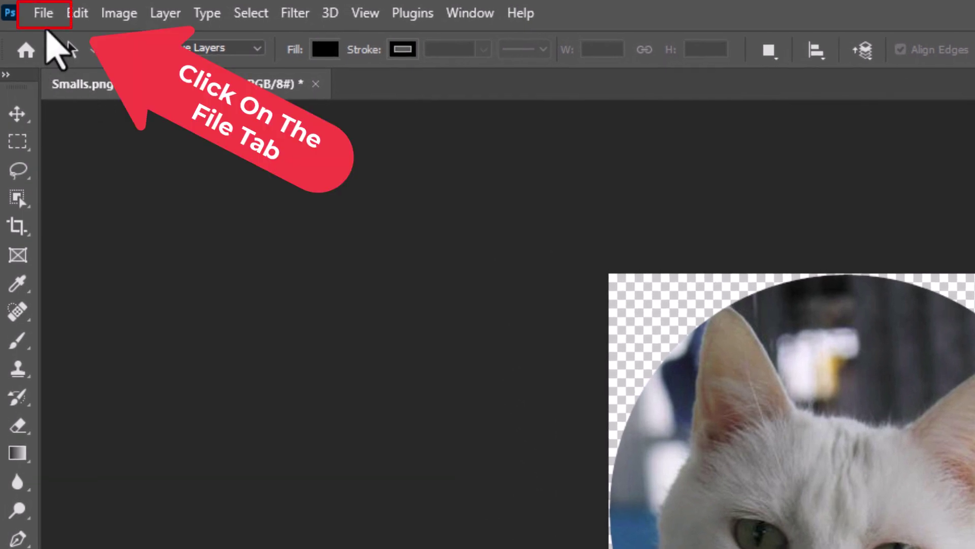
Quick Export the image as PNG named Smalls1.png into the pics folder
left_click(42, 14)
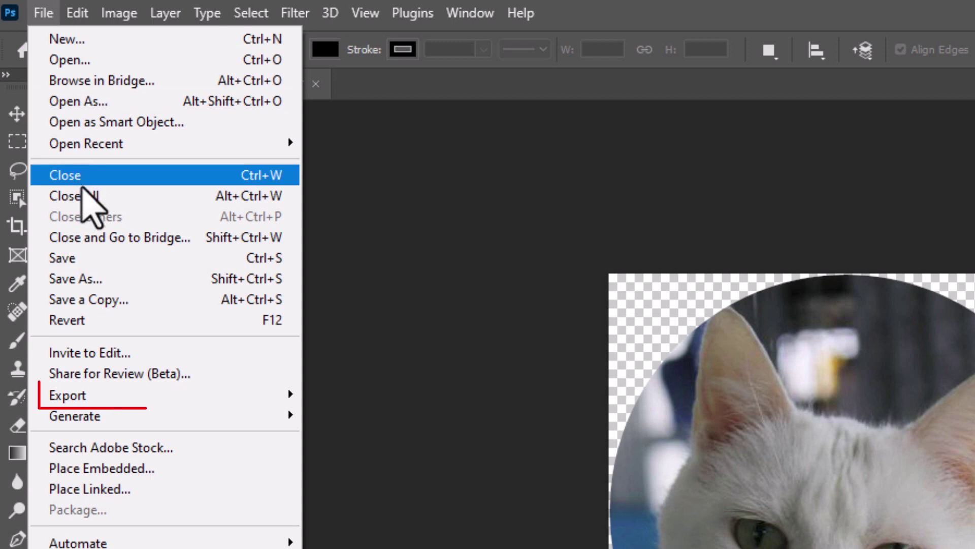
mouse_move(151, 399)
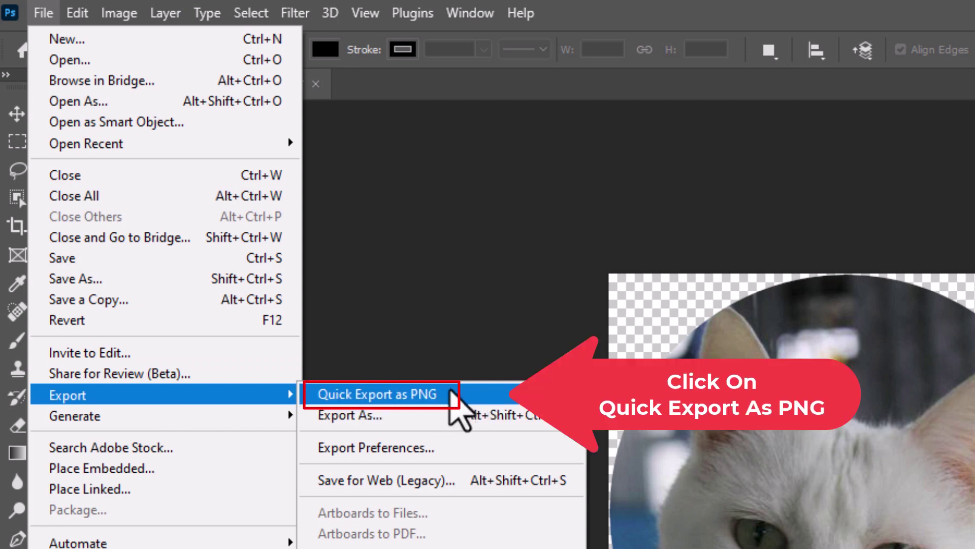
left_click(452, 396)
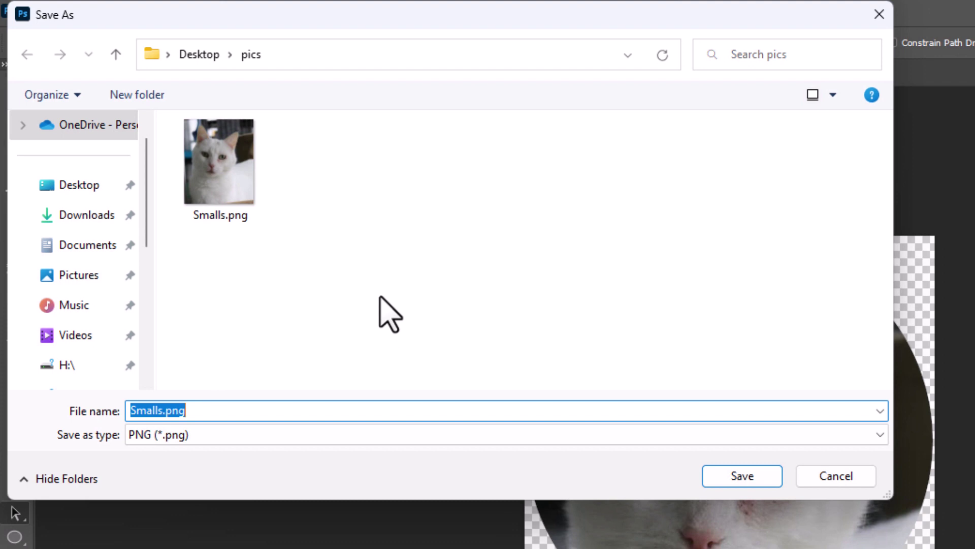
left_click(161, 412)
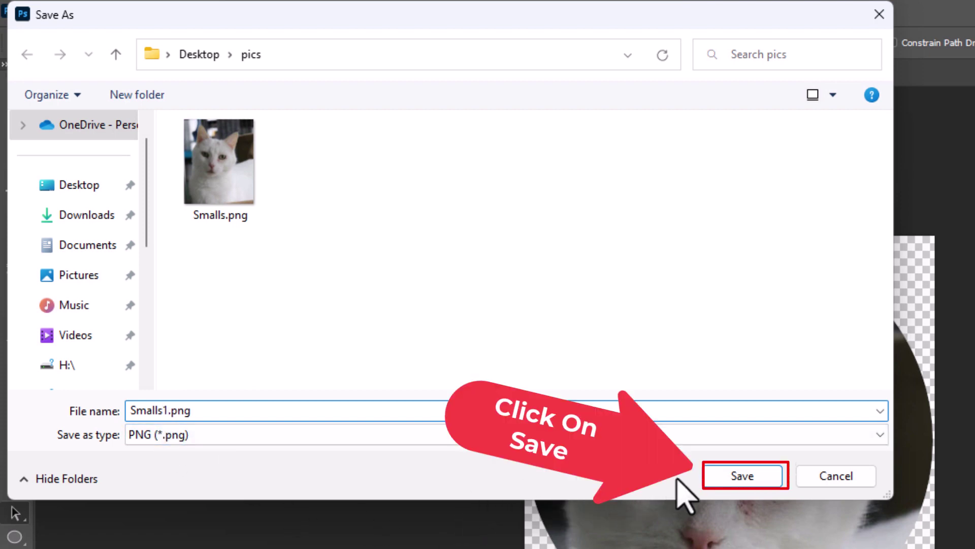
left_click(713, 482)
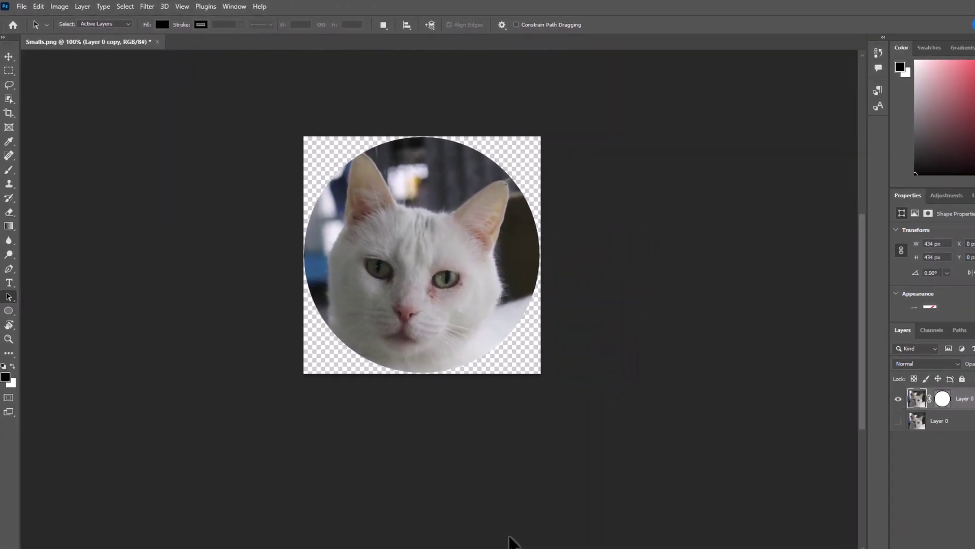
Open Smalls1.png from the pics folder in Photos and view it full-screen
left_click(459, 536)
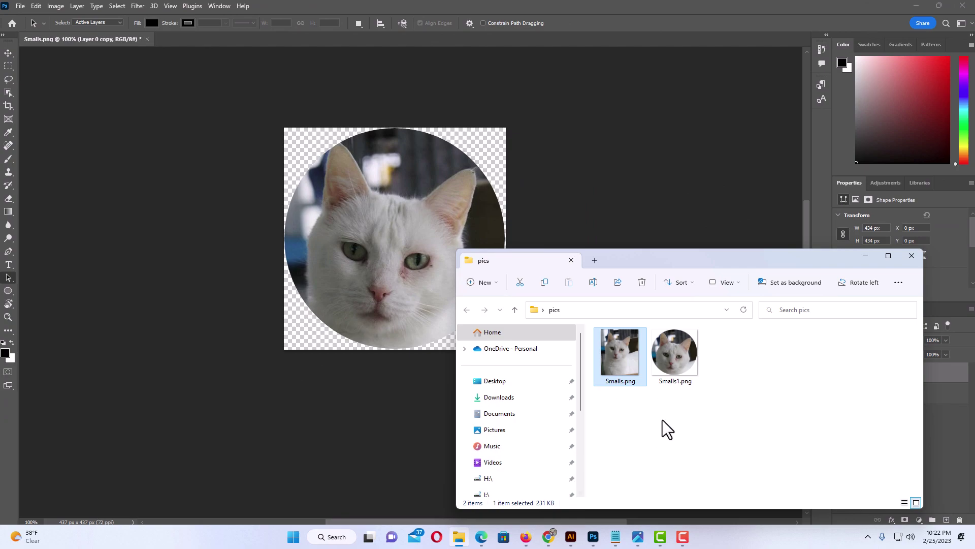
double_click(674, 355)
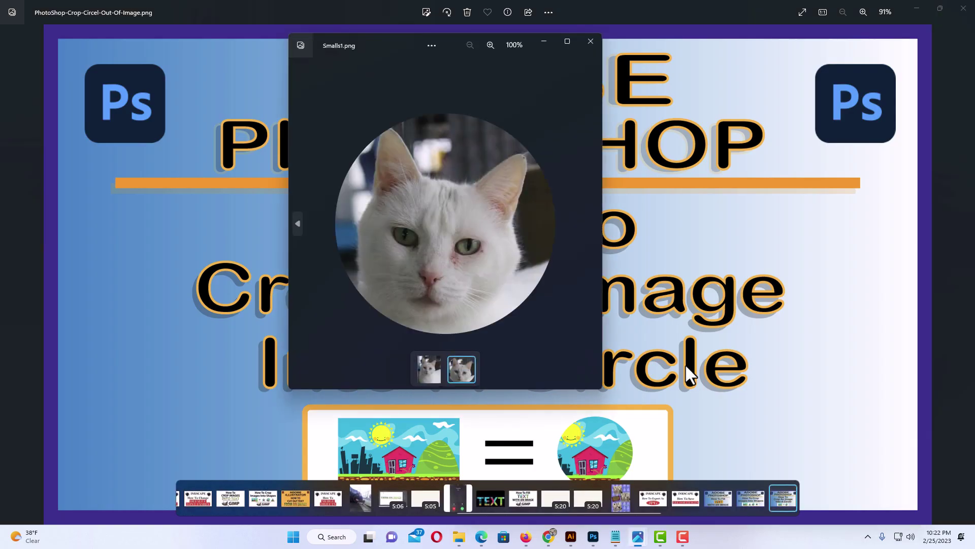
left_click(568, 41)
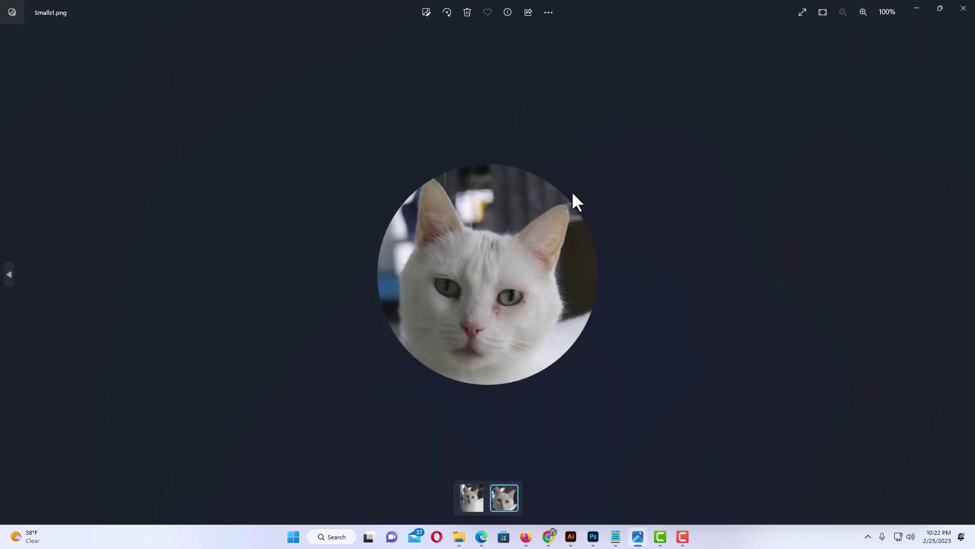